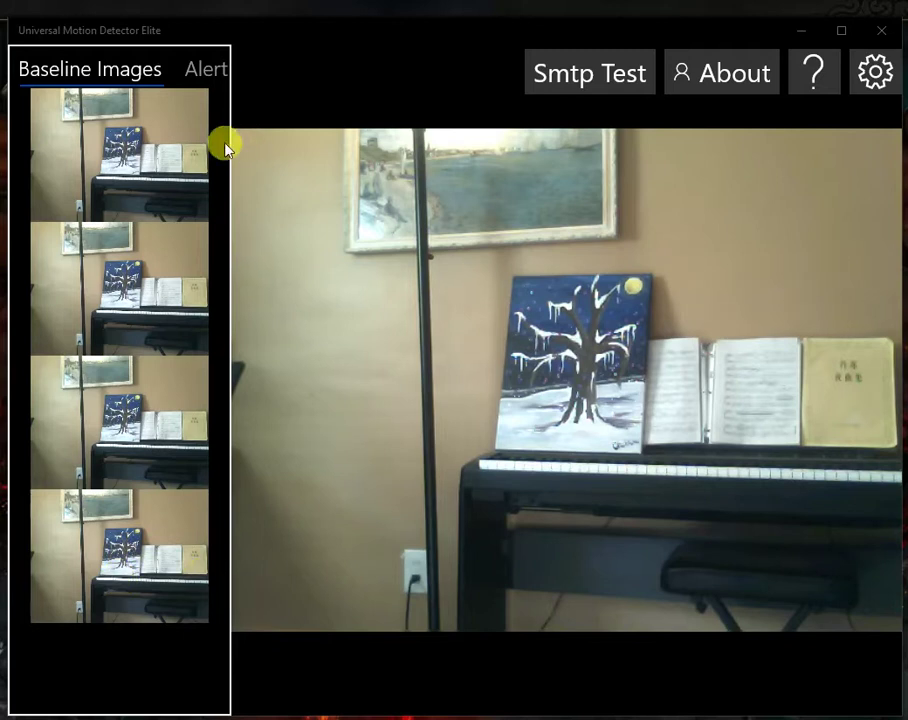
Show the alert images and bring up the save option for the 6:38:38 PM capture, then dismiss it.
{"action": "left_click", "coordinate": [201, 85]}
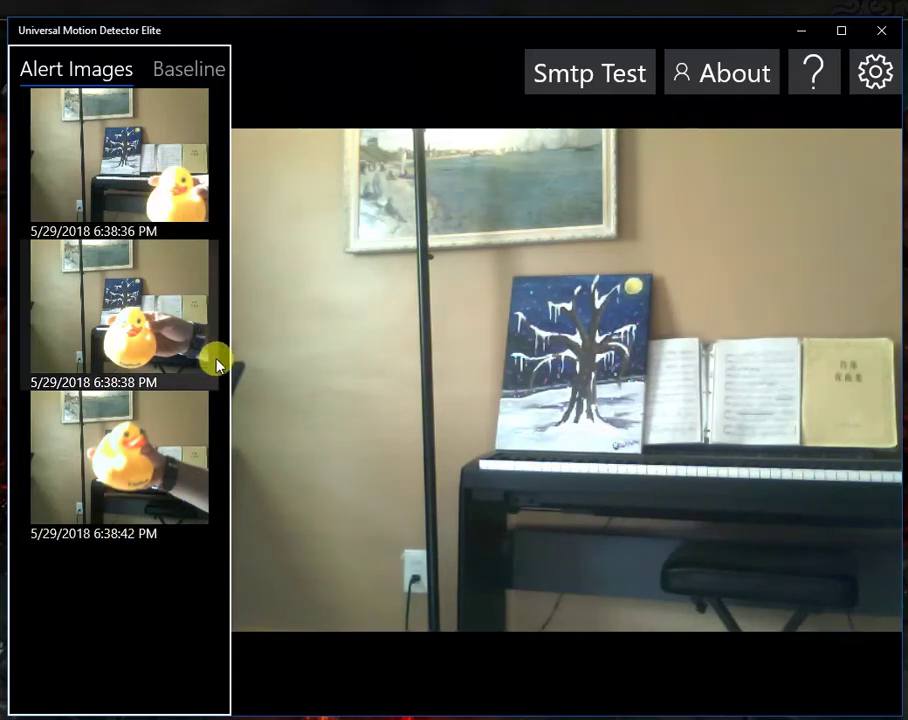
{"action": "left_click", "coordinate": [152, 330]}
{"action": "right_click", "coordinate": [152, 330]}
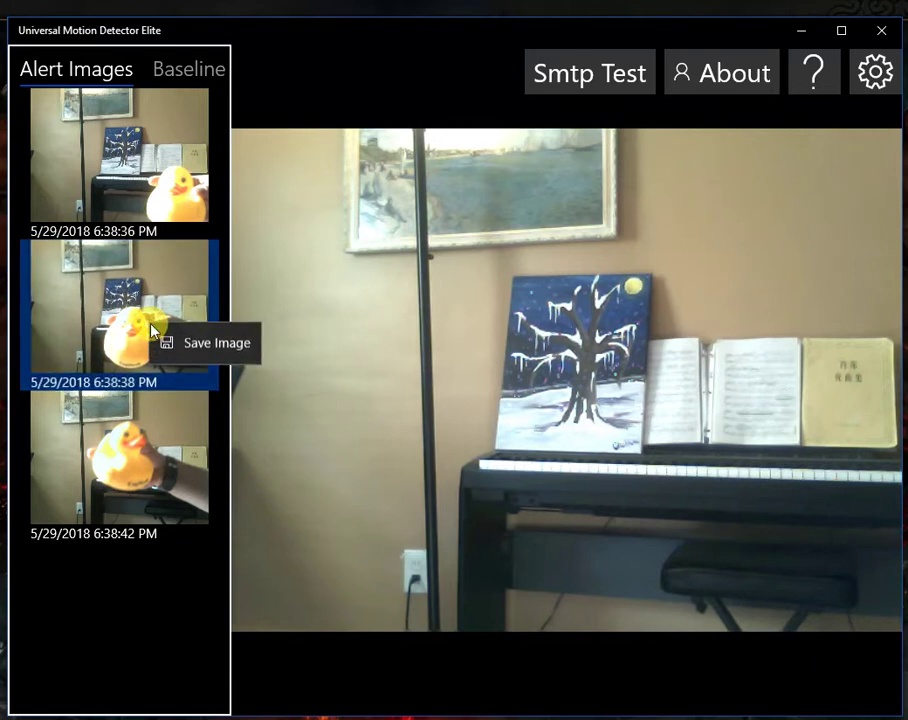
{"action": "left_click", "coordinate": [173, 590]}
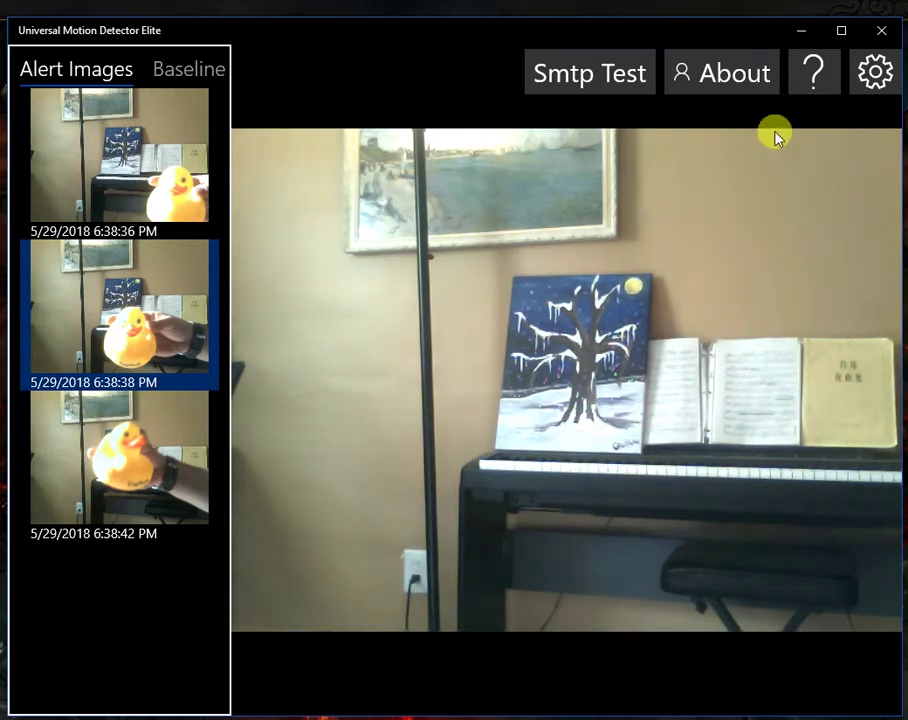
Open the settings and examine the preconfigured SMTP server choices and the SMTP username field.
{"action": "left_click", "coordinate": [872, 73]}
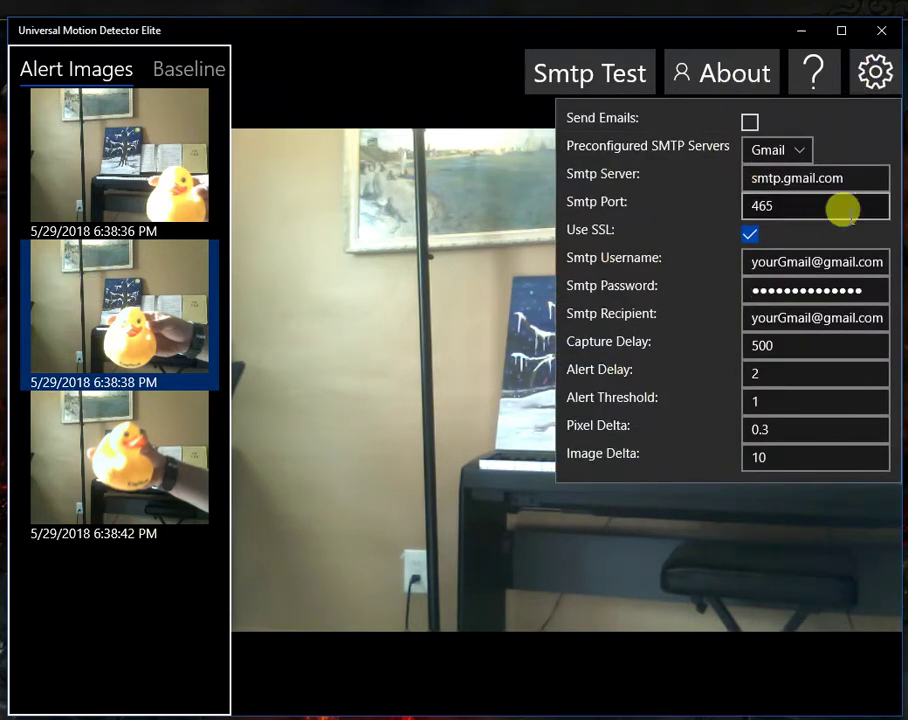
{"action": "left_click", "coordinate": [803, 150]}
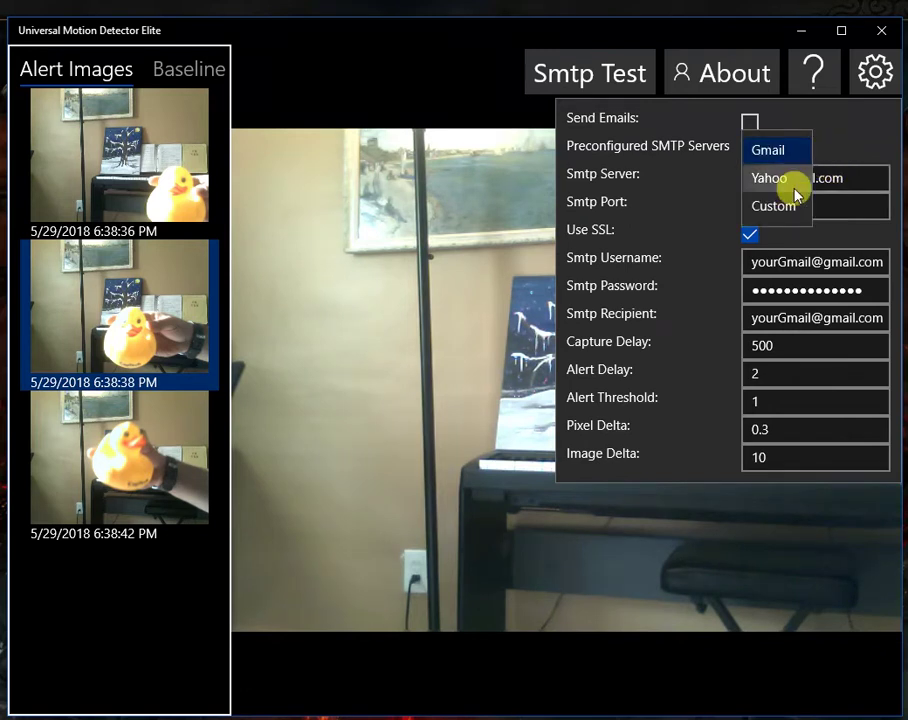
{"action": "left_click", "coordinate": [797, 190]}
{"action": "left_click", "coordinate": [795, 152]}
{"action": "left_click", "coordinate": [797, 118]}
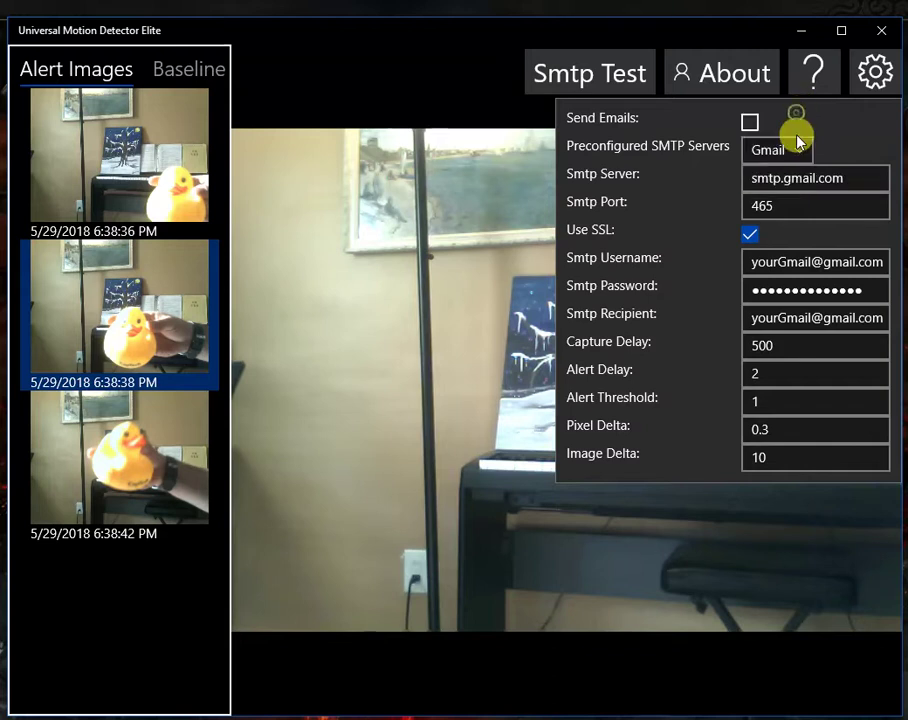
{"action": "left_click", "coordinate": [788, 155]}
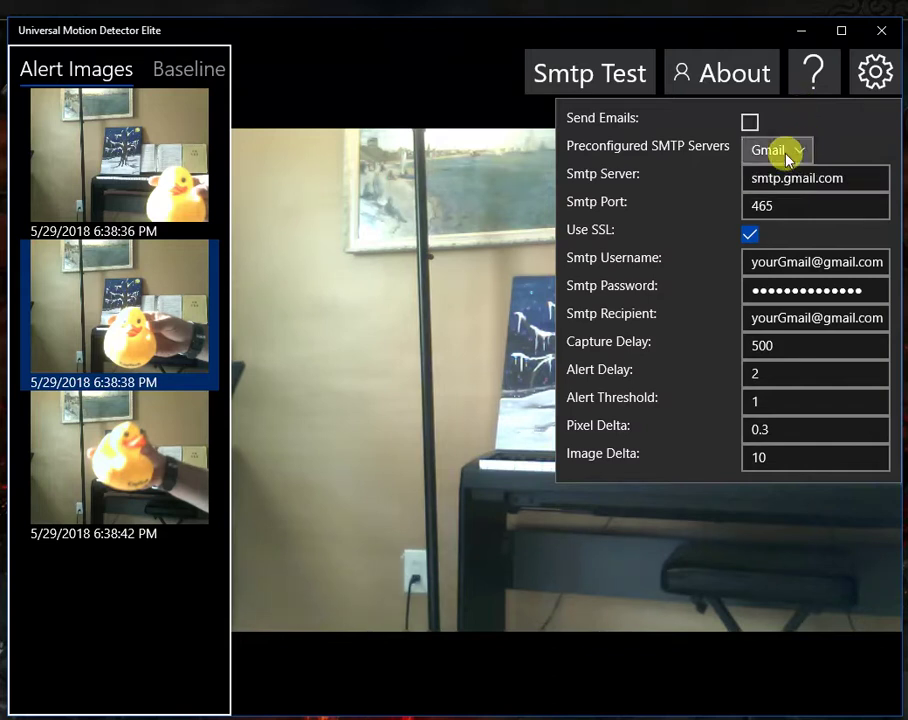
{"action": "left_click", "coordinate": [814, 148]}
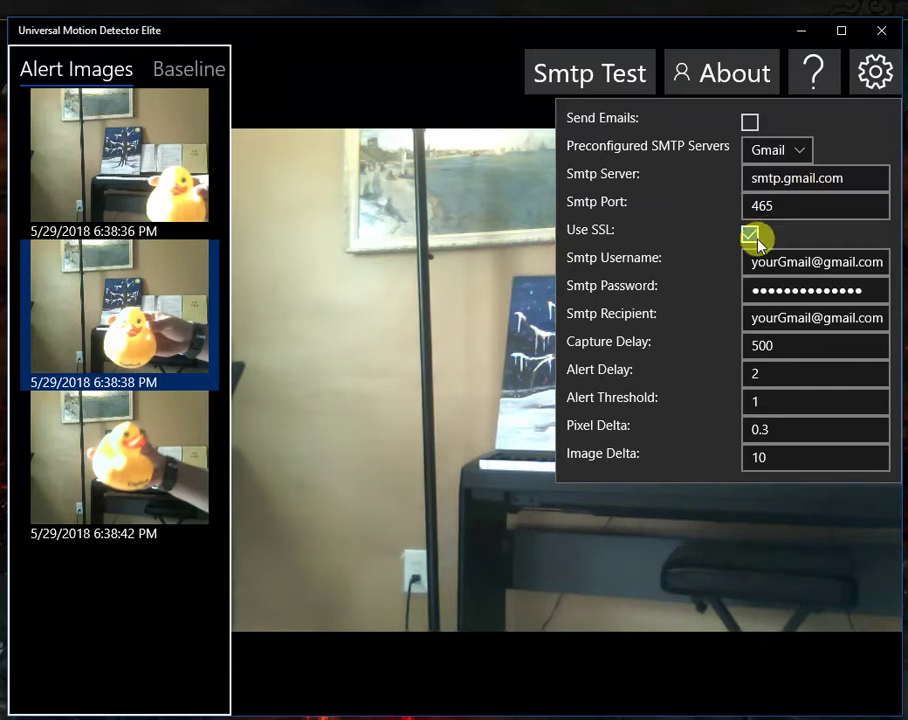
{"action": "left_click_drag", "start_coordinate": [776, 261], "coordinate": [751, 272]}
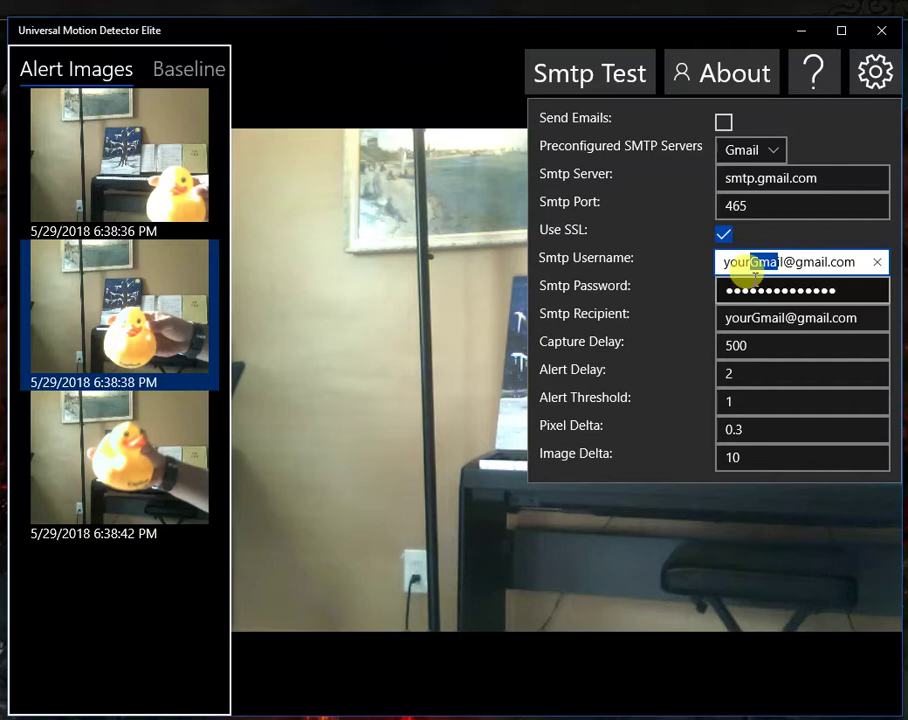
{"action": "left_click", "coordinate": [768, 156]}
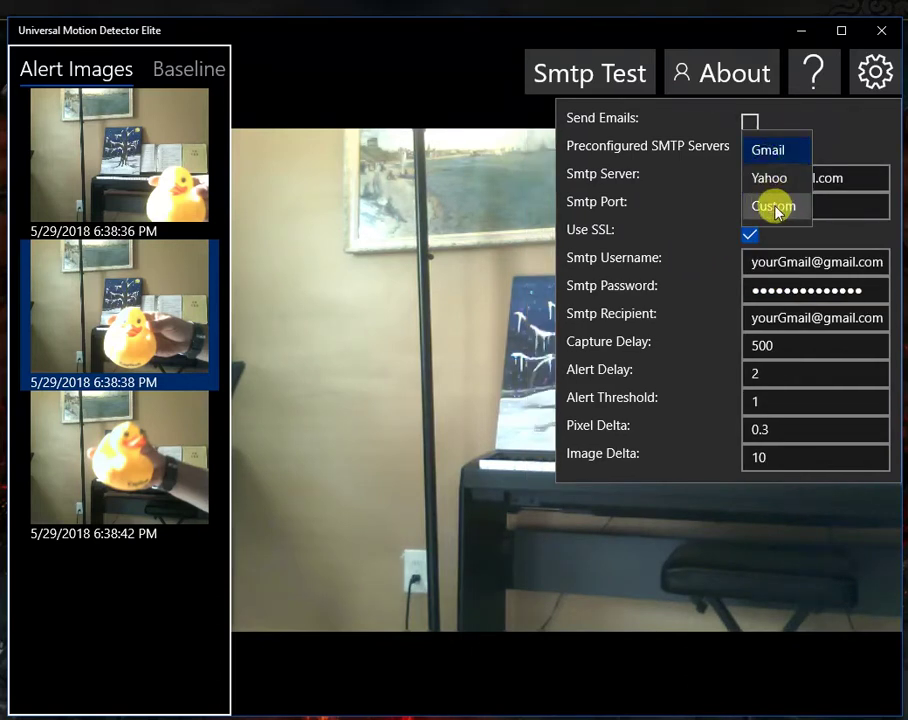
{"action": "left_click", "coordinate": [699, 196]}
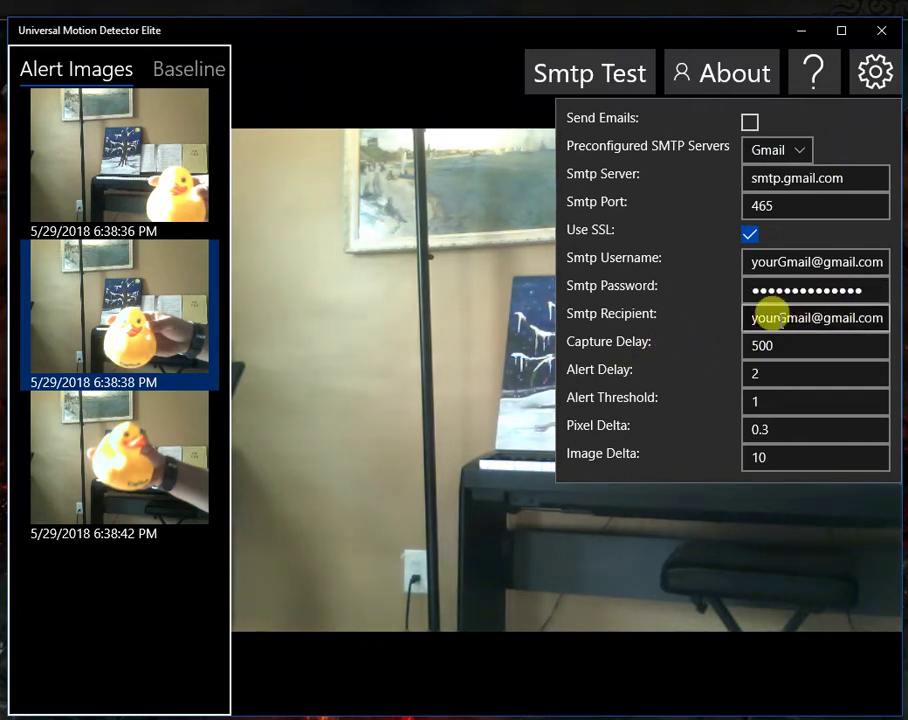
Examine the Capture Delay, Alert Delay and Alert Threshold settings.
{"action": "left_click", "coordinate": [748, 372]}
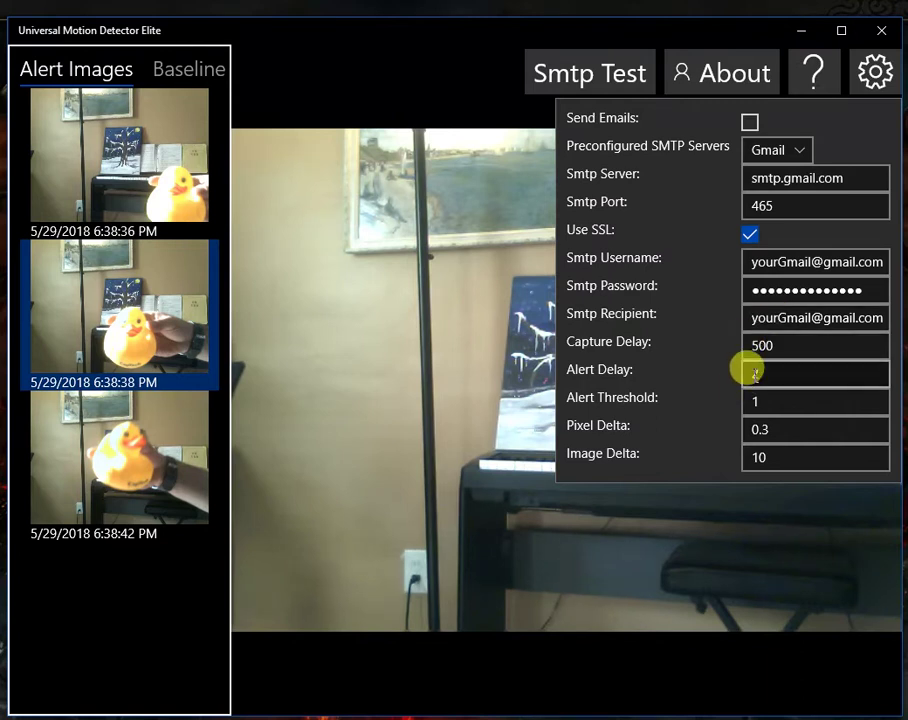
{"action": "left_click", "coordinate": [659, 373]}
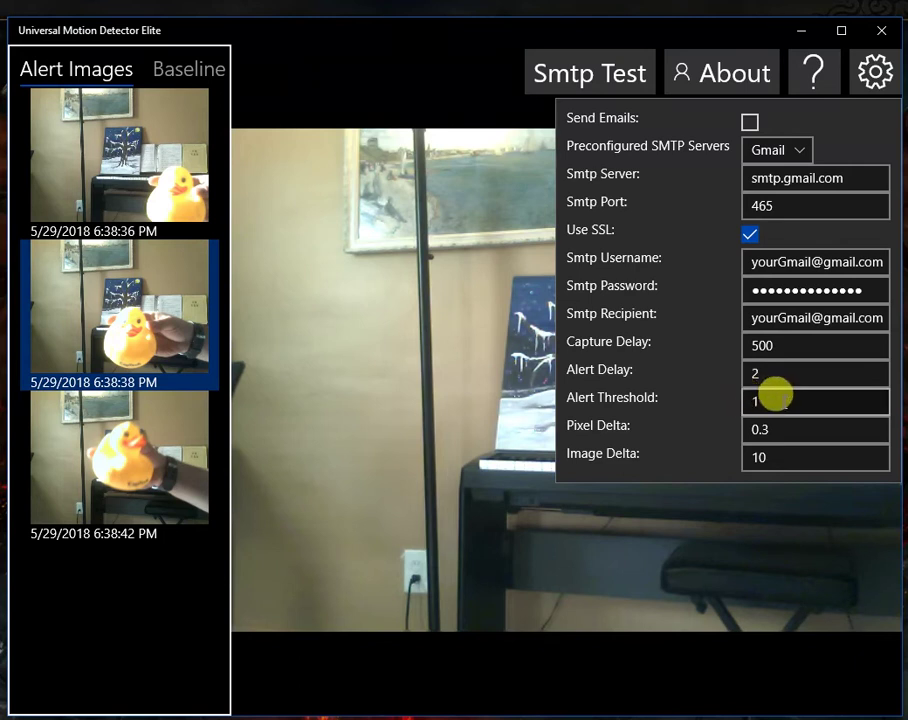
{"action": "left_click", "coordinate": [776, 399]}
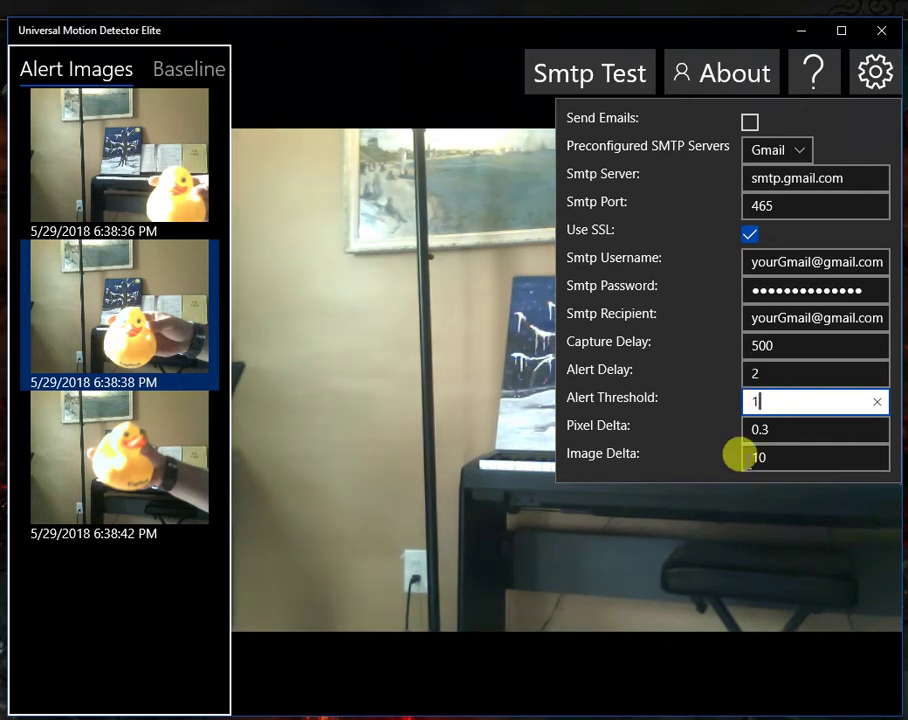
{"action": "left_click", "coordinate": [750, 376]}
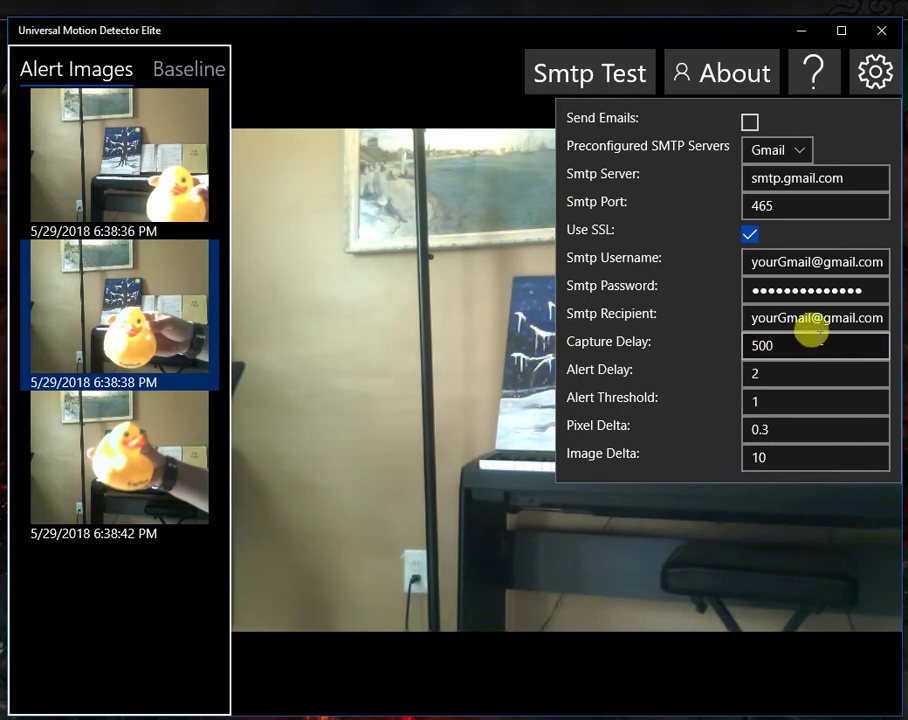
{"action": "left_click", "coordinate": [815, 340]}
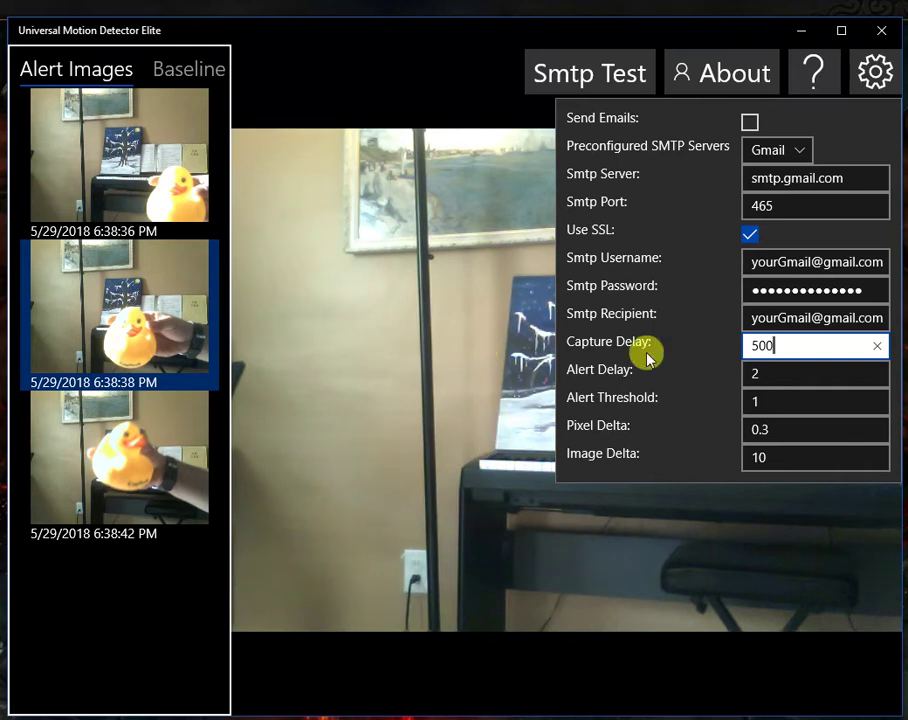
{"action": "left_click", "coordinate": [781, 372]}
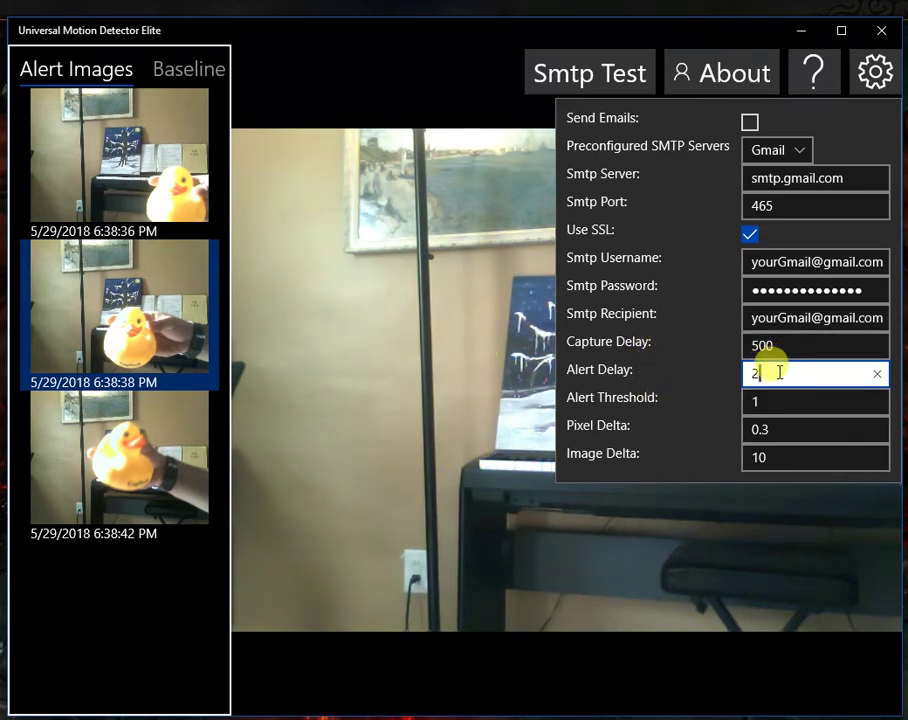
{"action": "left_click", "coordinate": [782, 347]}
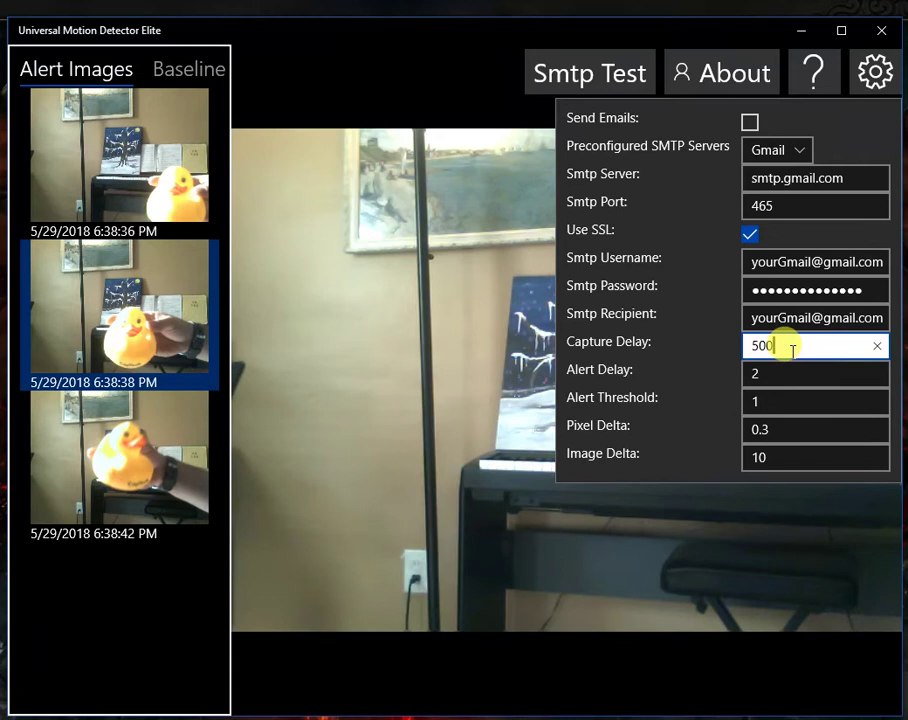
{"action": "left_click", "coordinate": [758, 374]}
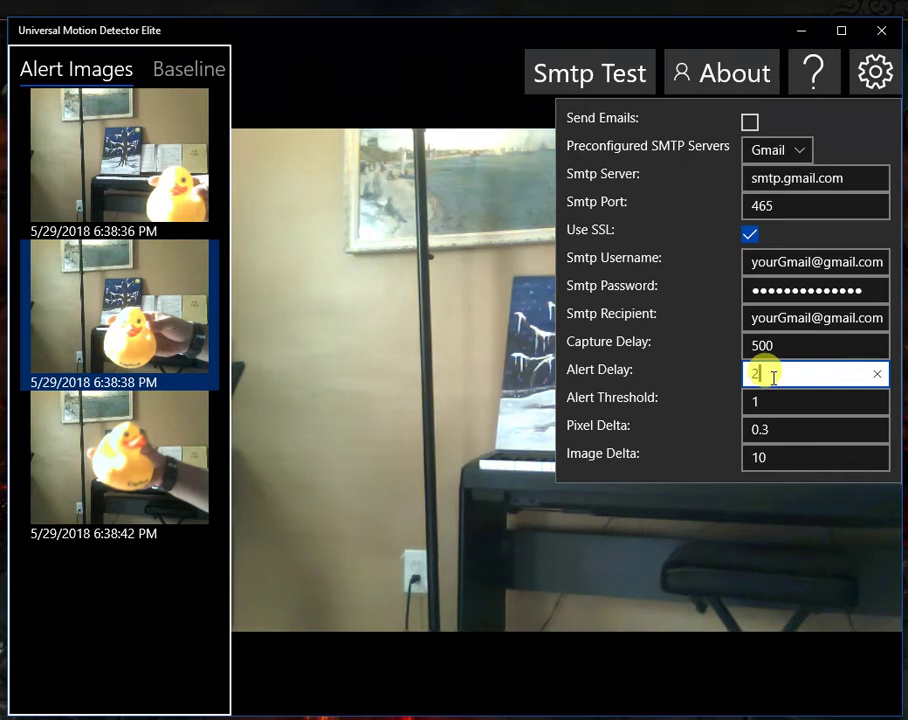
Examine the Pixel Delta and Image Delta settings, then close the settings.
{"action": "left_click", "coordinate": [776, 428]}
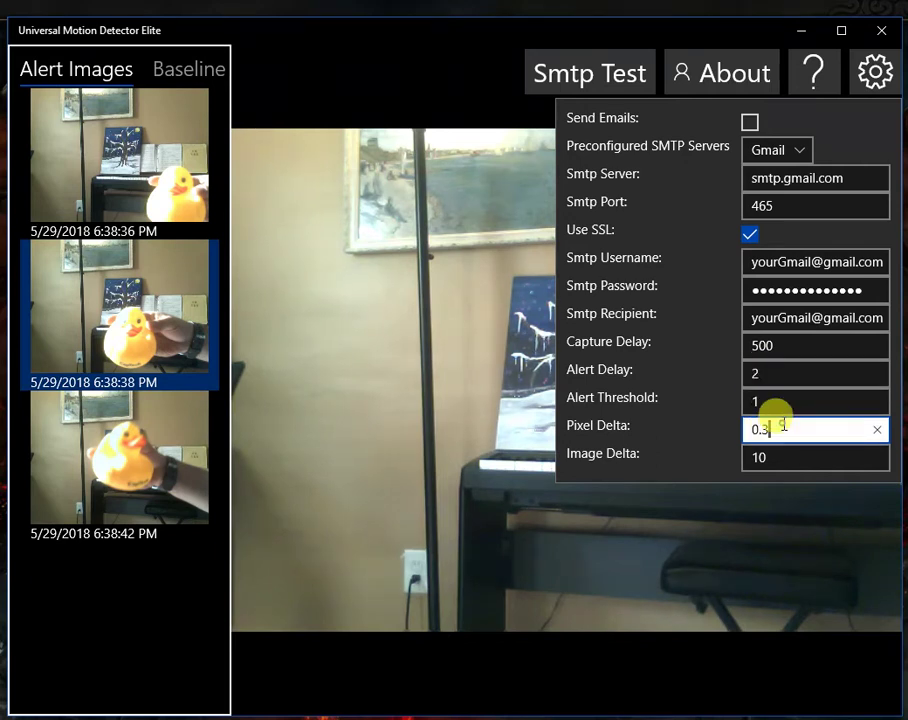
{"action": "left_click", "coordinate": [790, 455]}
{"action": "left_click", "coordinate": [785, 430]}
{"action": "left_click", "coordinate": [778, 452]}
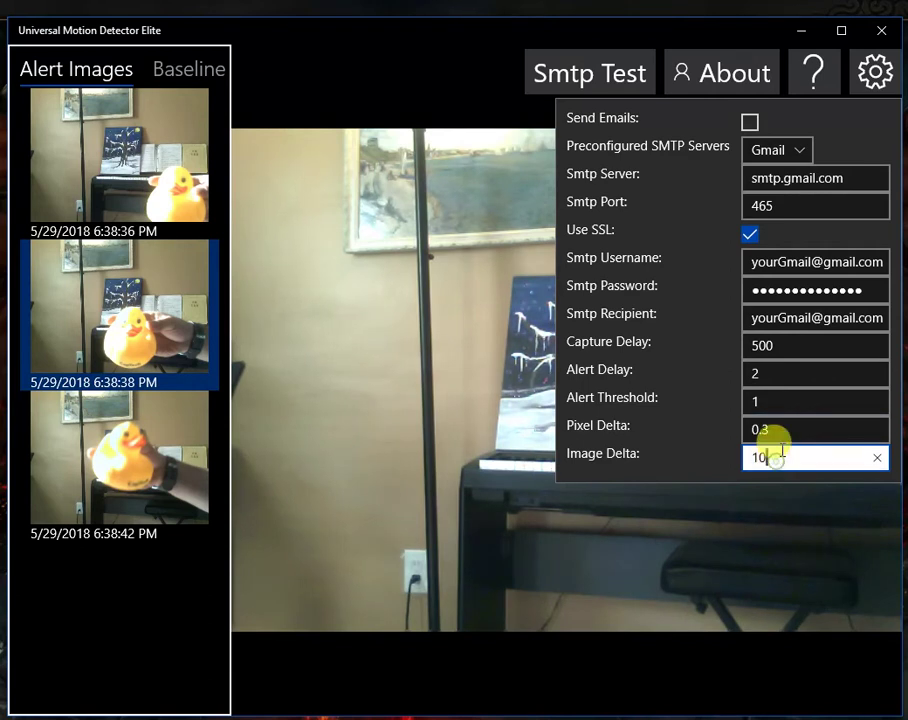
{"action": "left_click", "coordinate": [777, 428]}
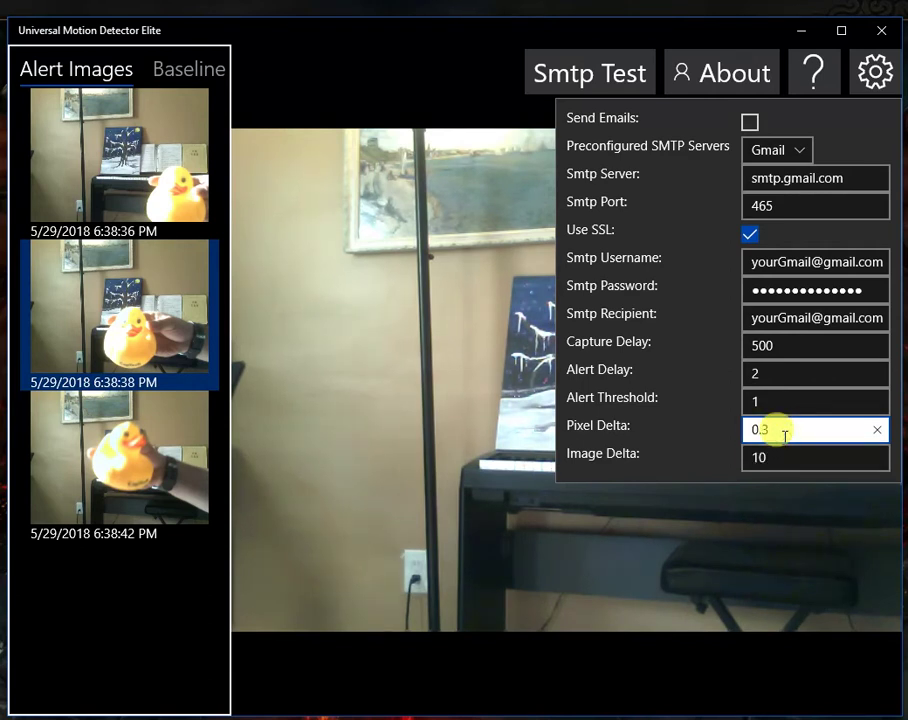
{"action": "left_click", "coordinate": [493, 357]}
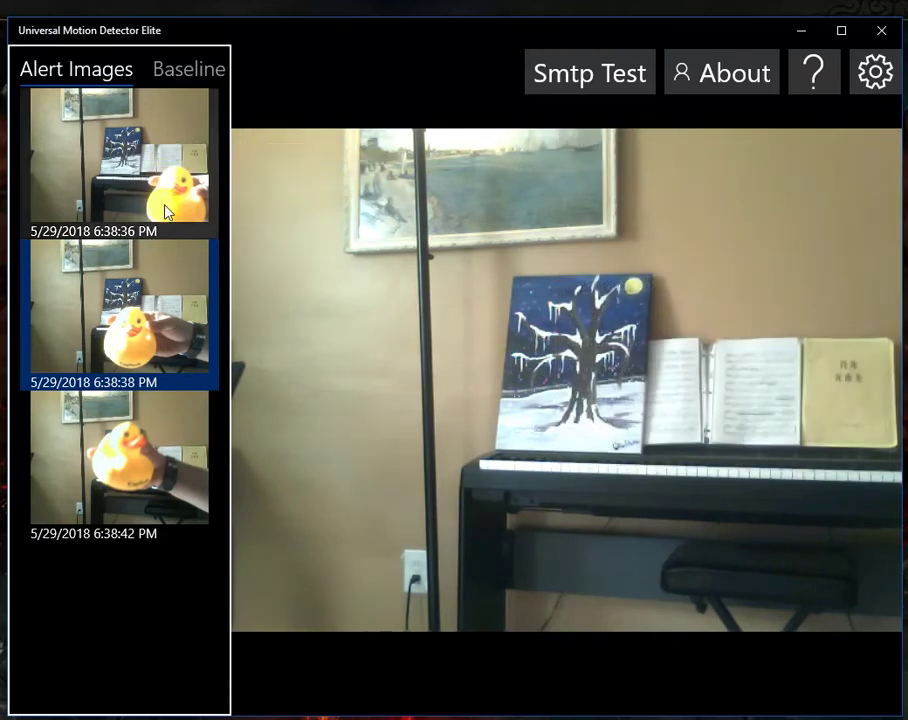
View the baseline images and return to the alert images for comparison.
{"action": "left_click", "coordinate": [176, 76]}
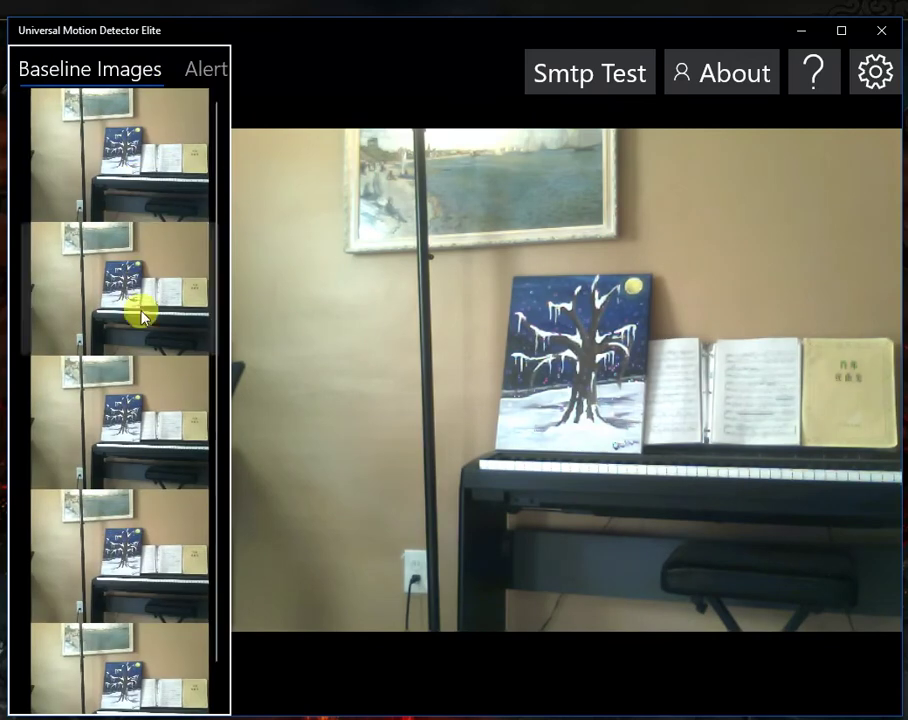
{"action": "left_click", "coordinate": [208, 58]}
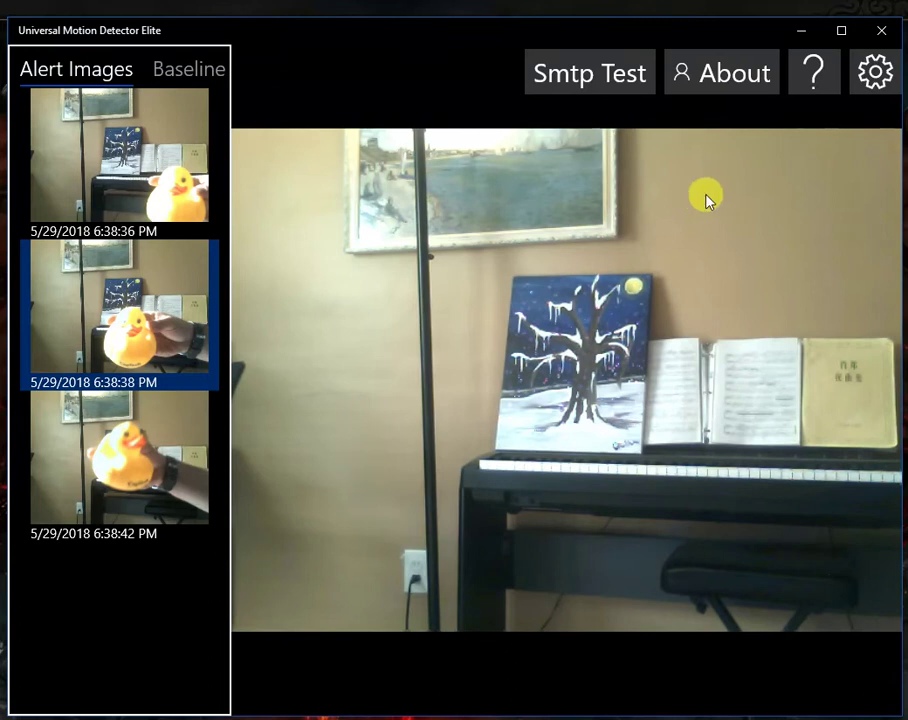
Reopen the settings to review the Image Delta and Pixel Delta sensitivity values, then close them.
{"action": "left_click", "coordinate": [875, 72]}
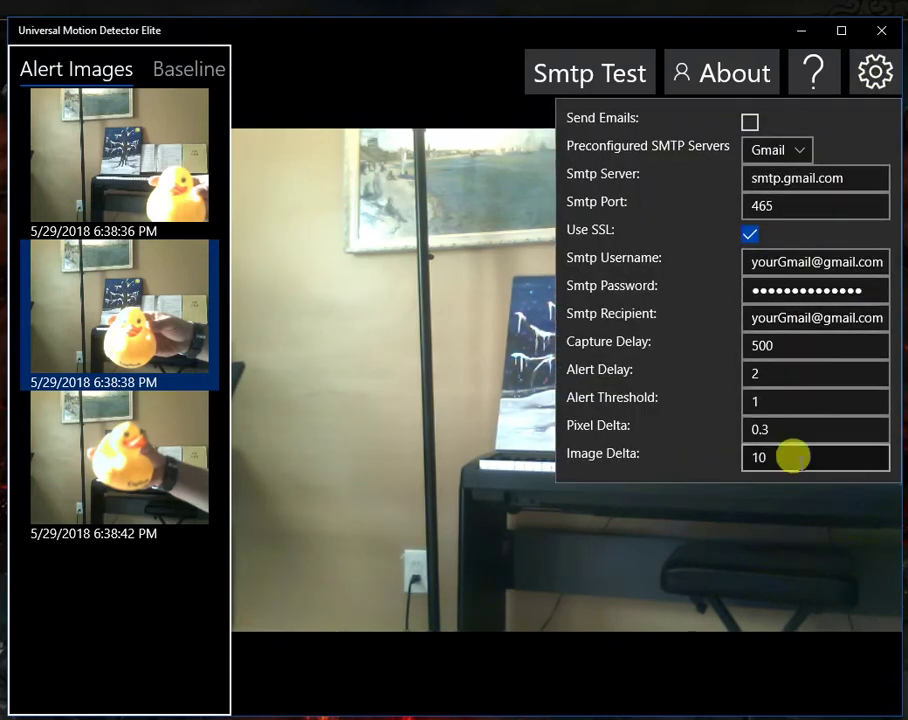
{"action": "left_click", "coordinate": [792, 456]}
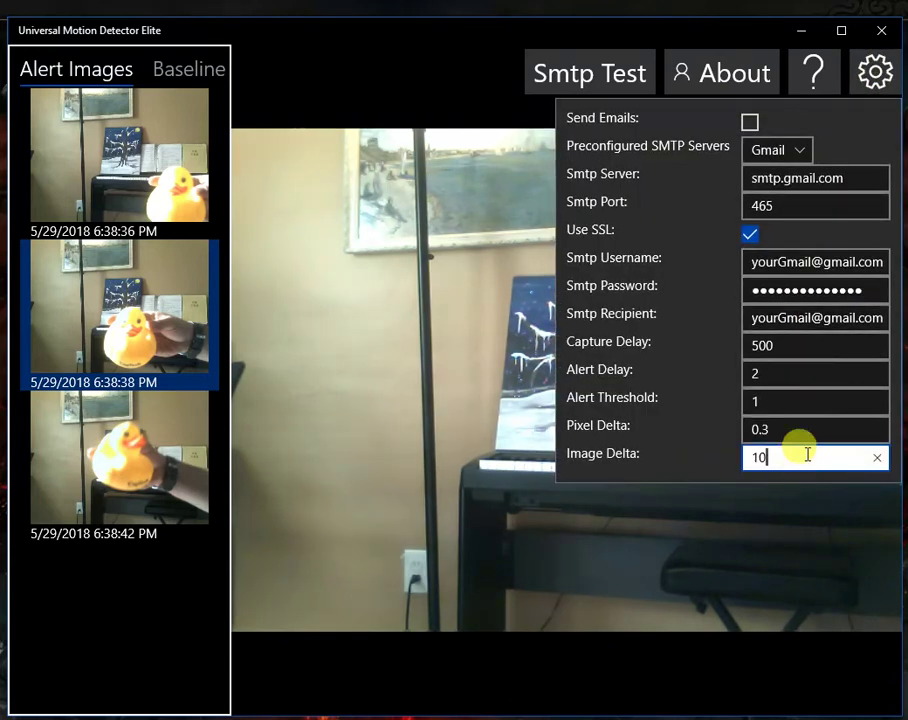
{"action": "left_click_drag", "start_coordinate": [776, 456], "coordinate": [746, 455]}
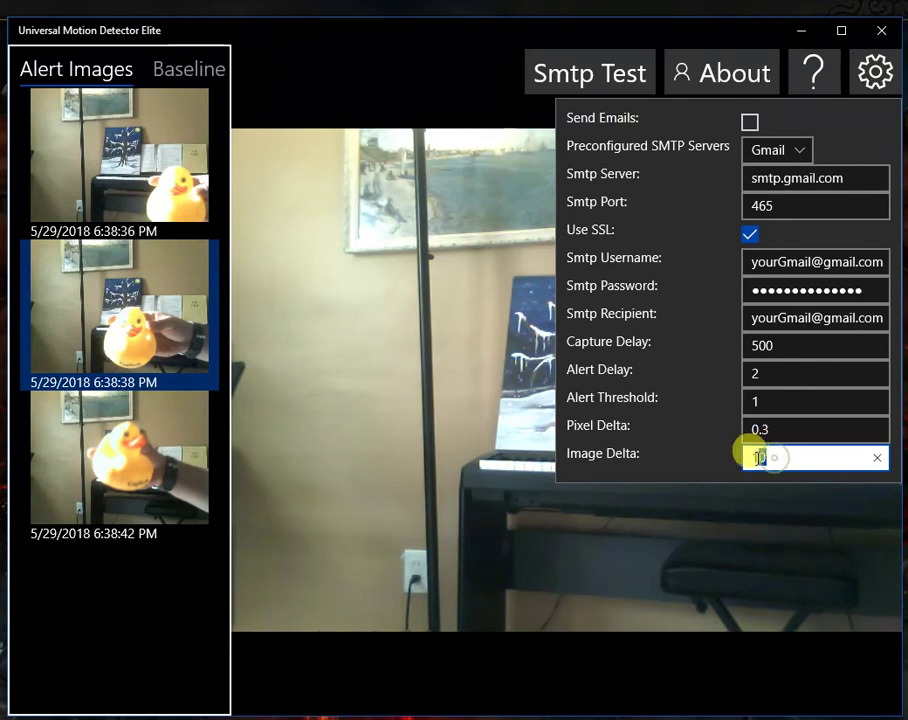
{"action": "left_click", "coordinate": [776, 455]}
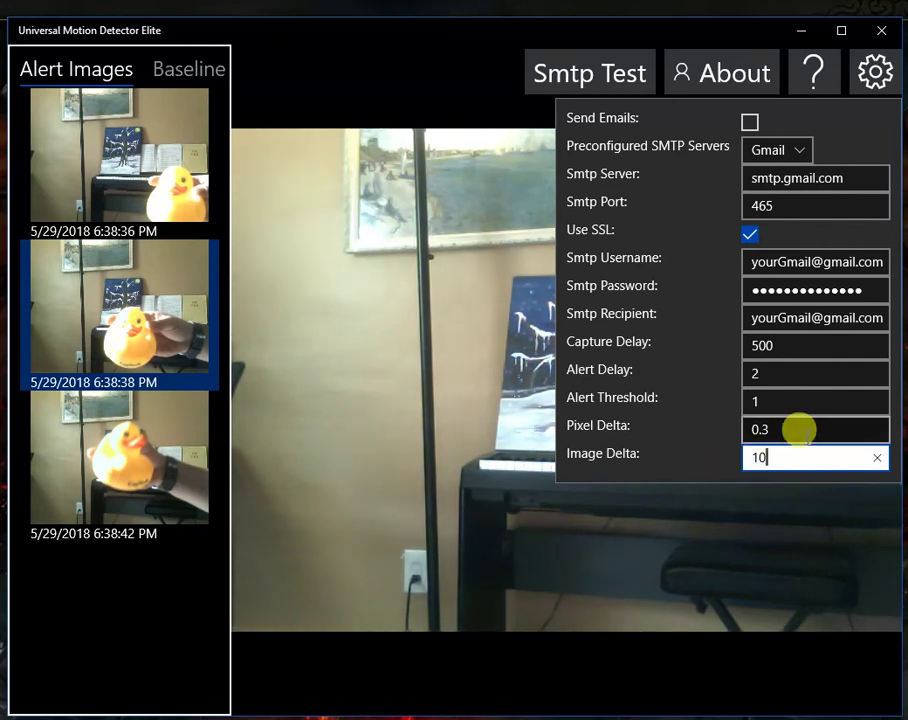
{"action": "left_click", "coordinate": [802, 431]}
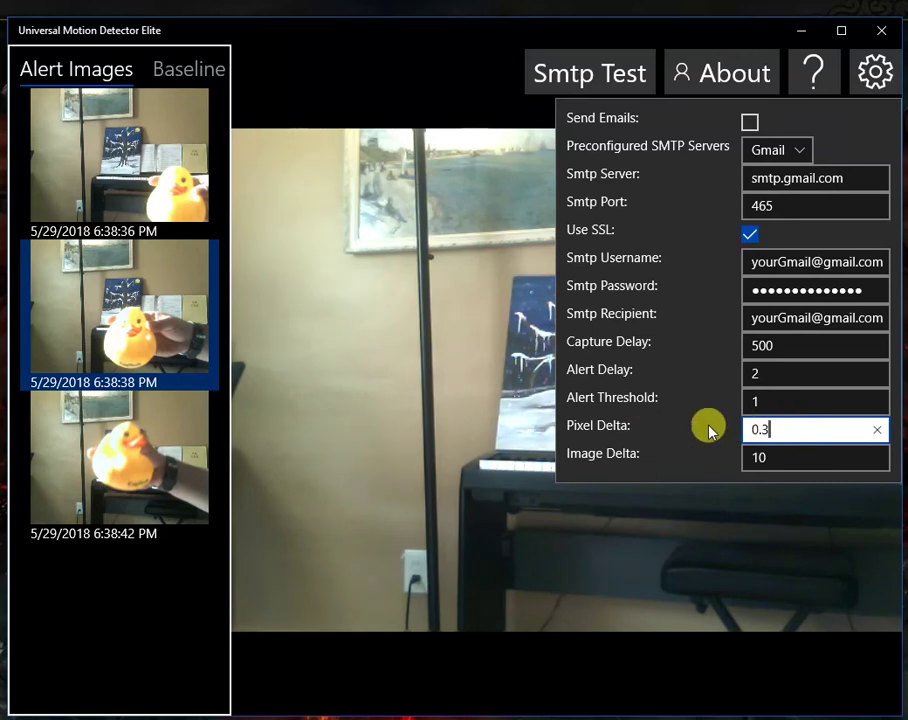
{"action": "left_click", "coordinate": [782, 459]}
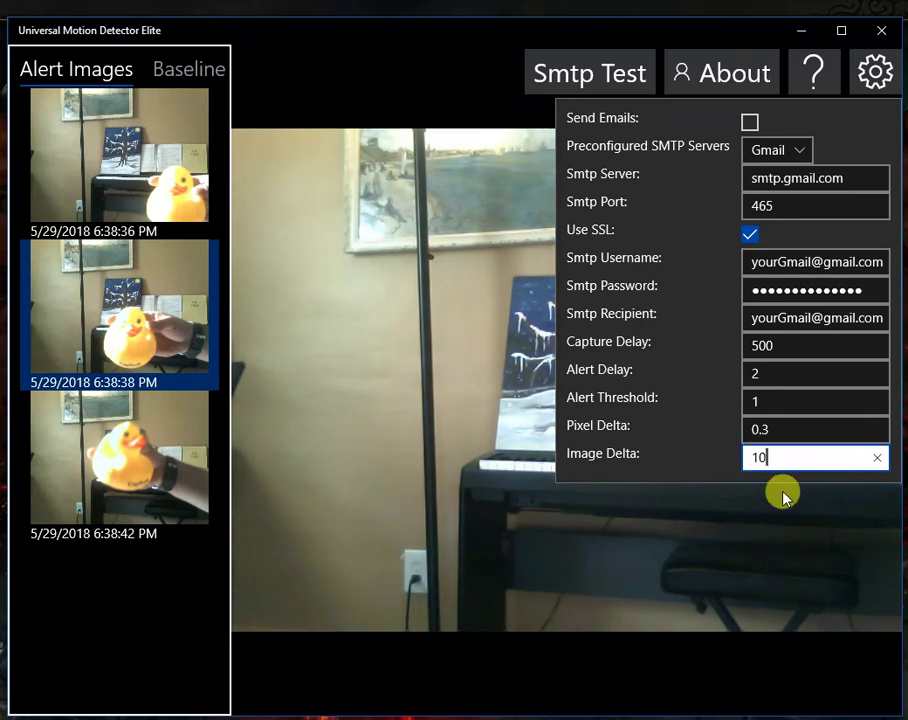
{"action": "left_click", "coordinate": [611, 477]}
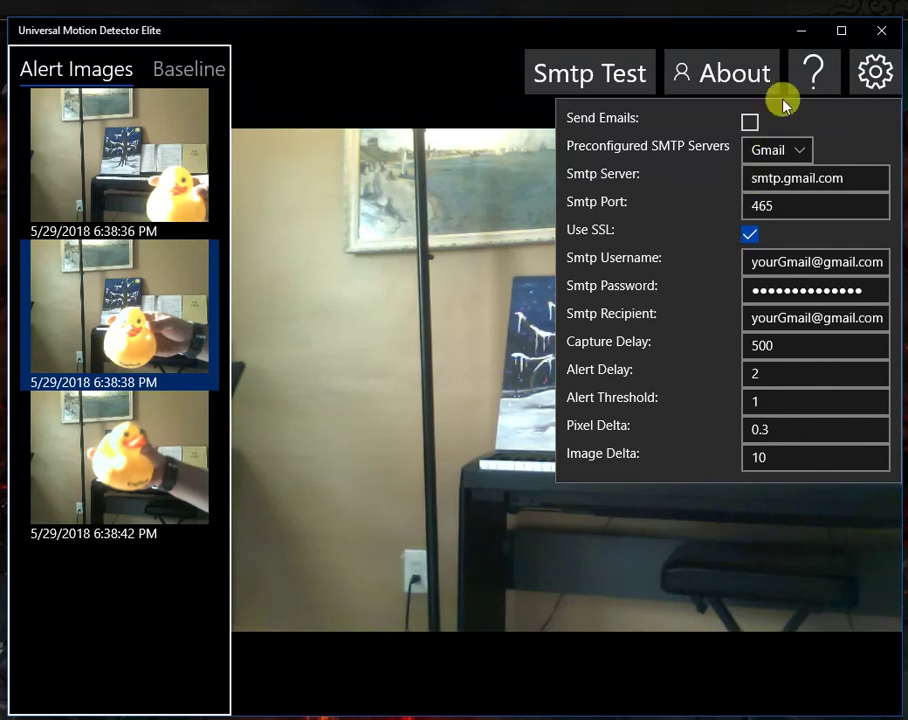
{"action": "left_click", "coordinate": [495, 227]}
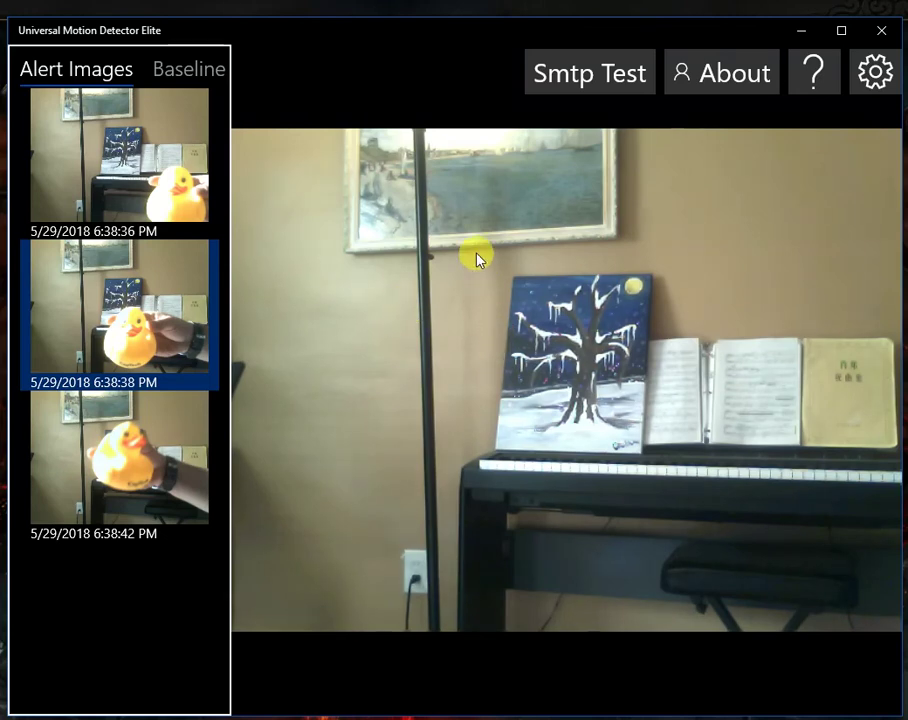
Open the About page, bring up the Rate and Review prompt and close it without rating.
{"action": "left_click", "coordinate": [720, 73]}
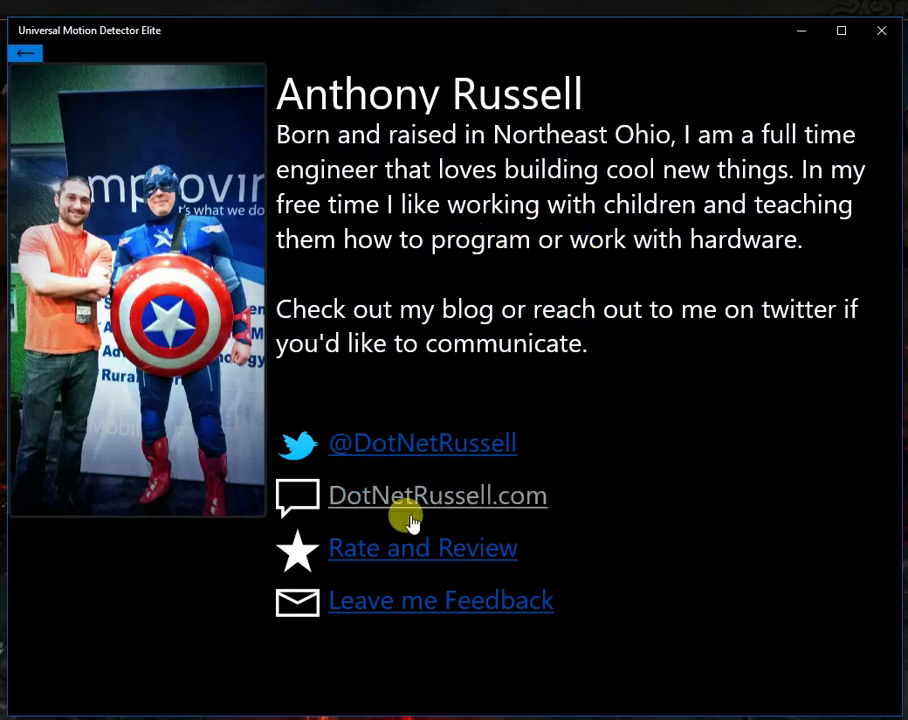
{"action": "left_click", "coordinate": [403, 549]}
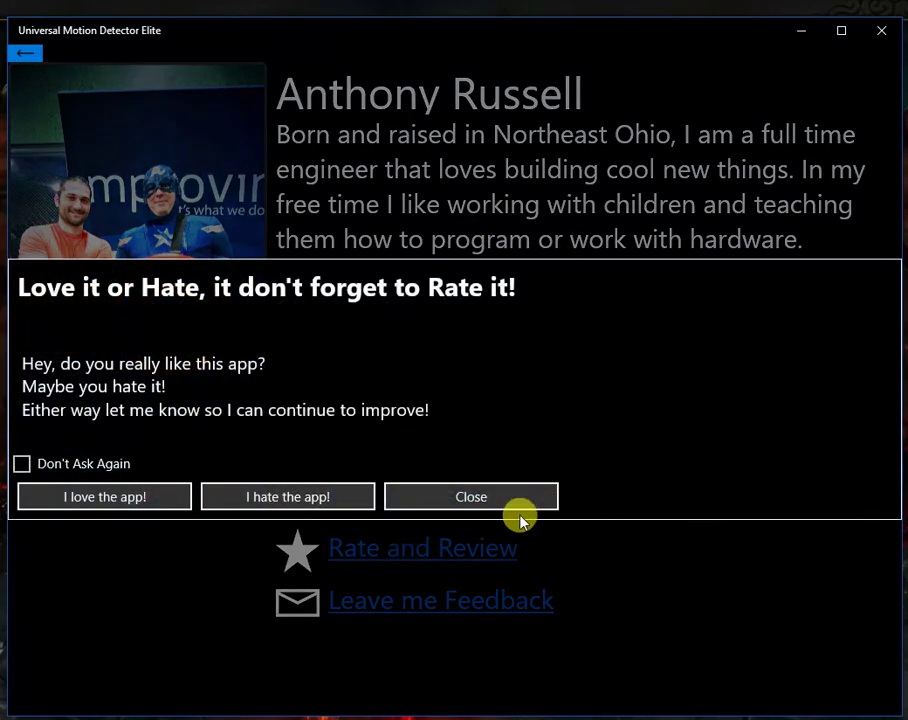
{"action": "left_click", "coordinate": [525, 497]}
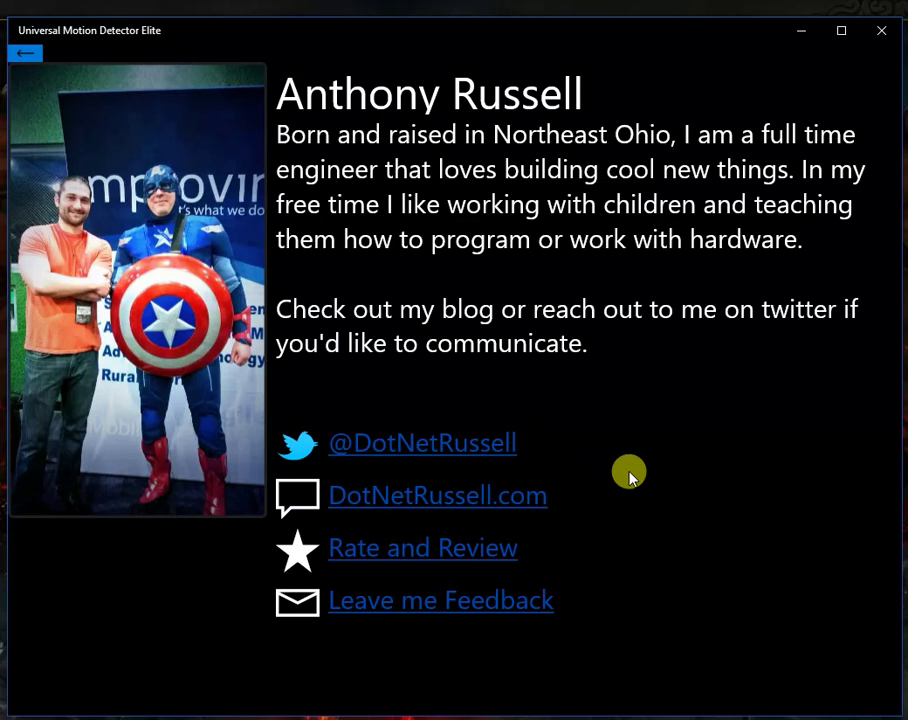